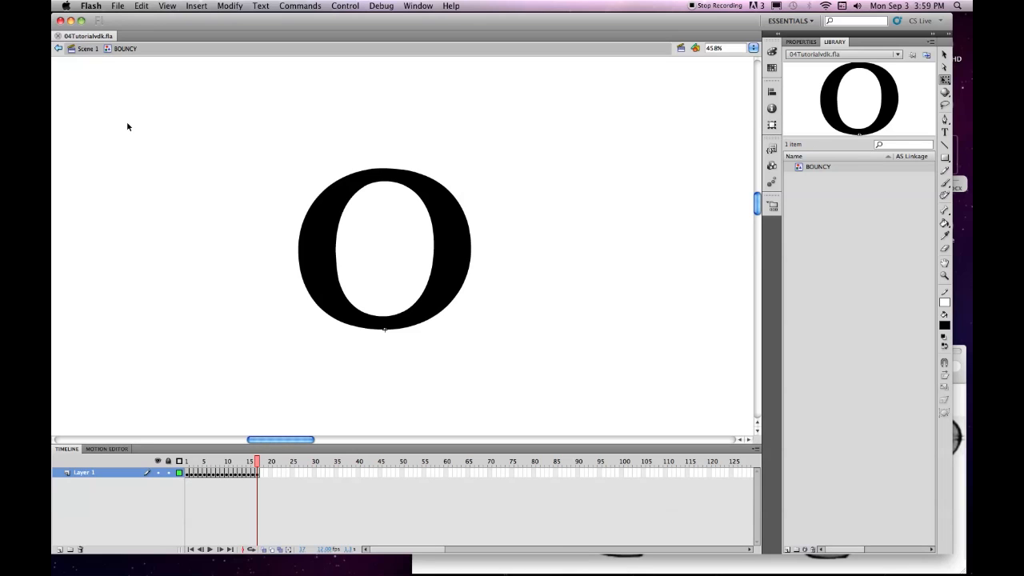
Return from the BOUNCY symbol to Scene 1, fit the whole stage in view and deselect the O.
left_click(88, 49)
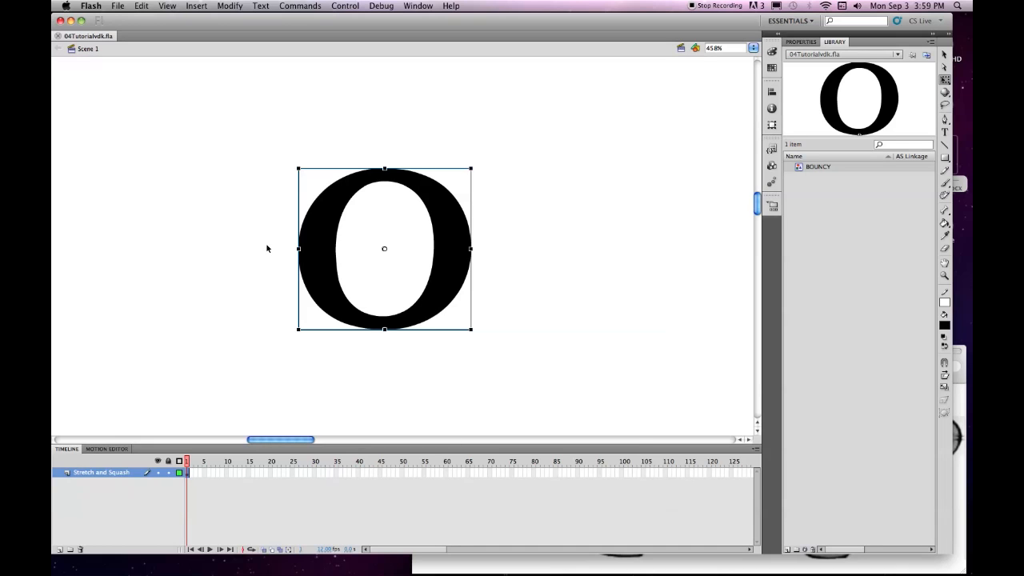
left_click(754, 48)
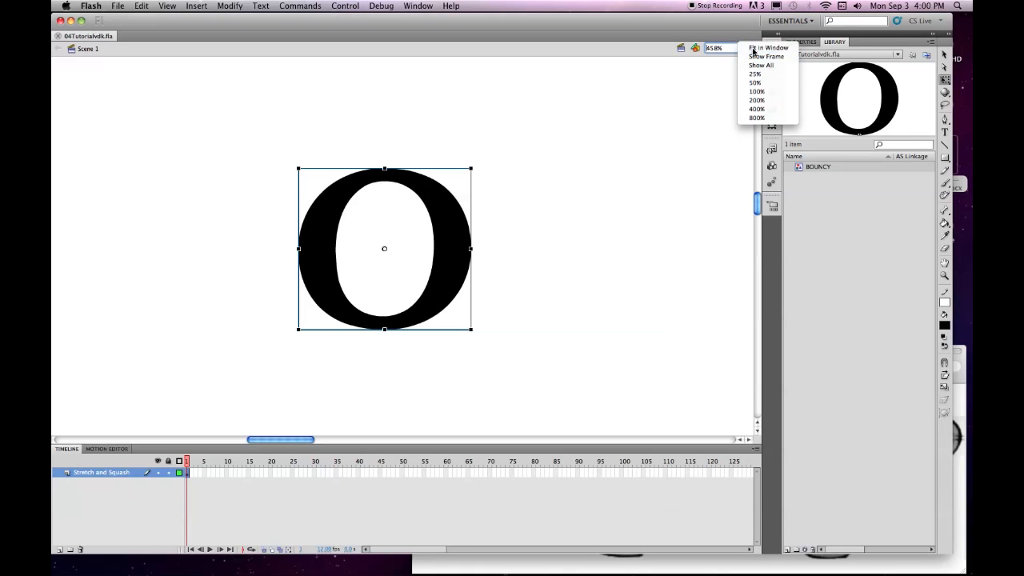
left_click(756, 40)
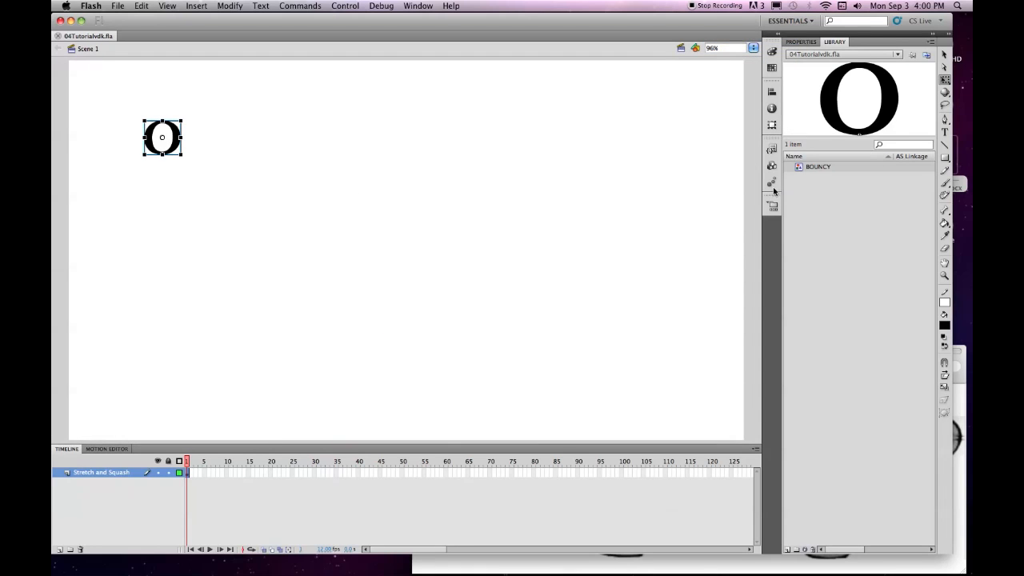
left_click(947, 56)
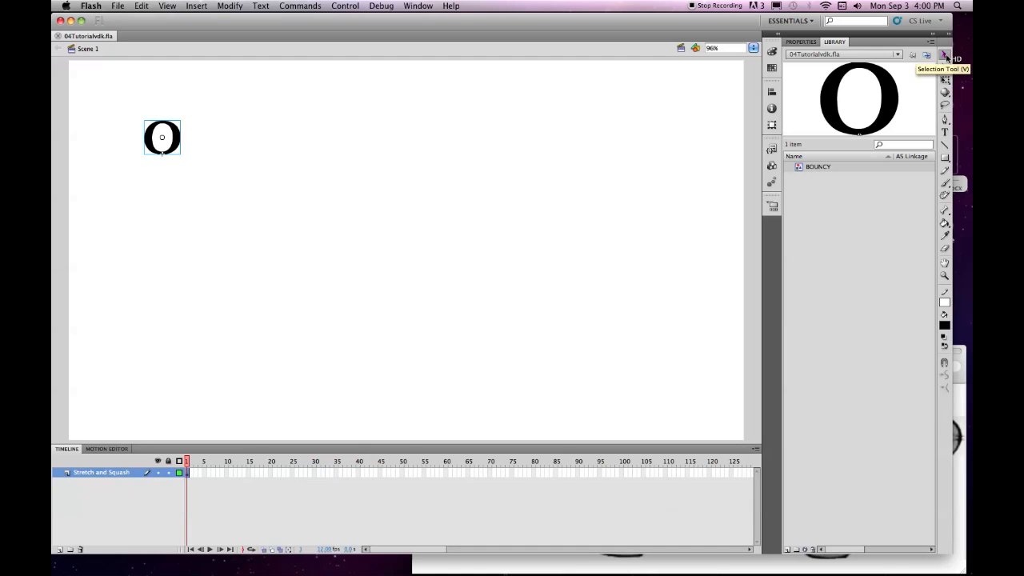
left_click(447, 218)
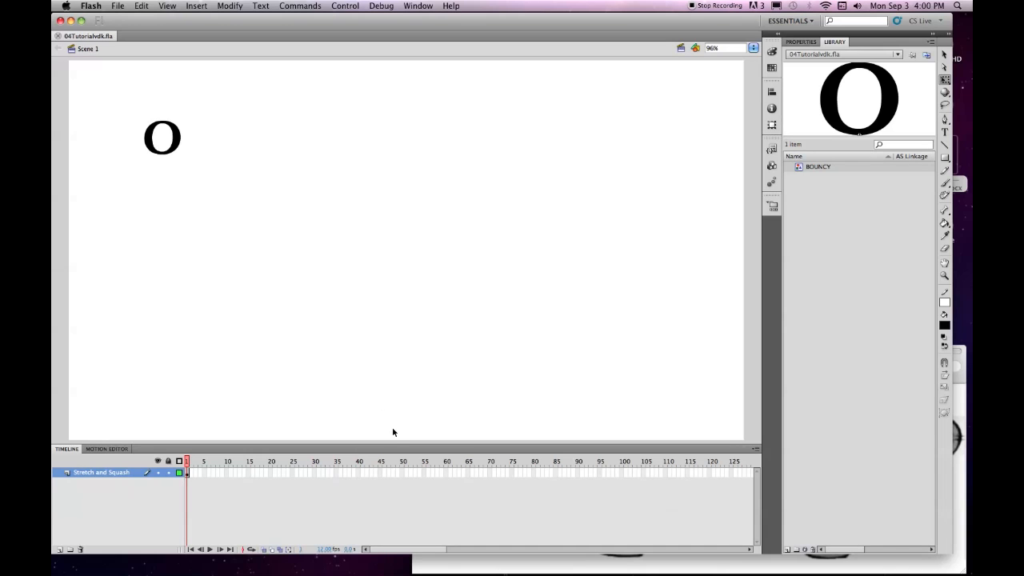
Extend the Stretch and Squash layer to frame 17 and create a motion tween on it.
left_click(258, 475)
key("F5")
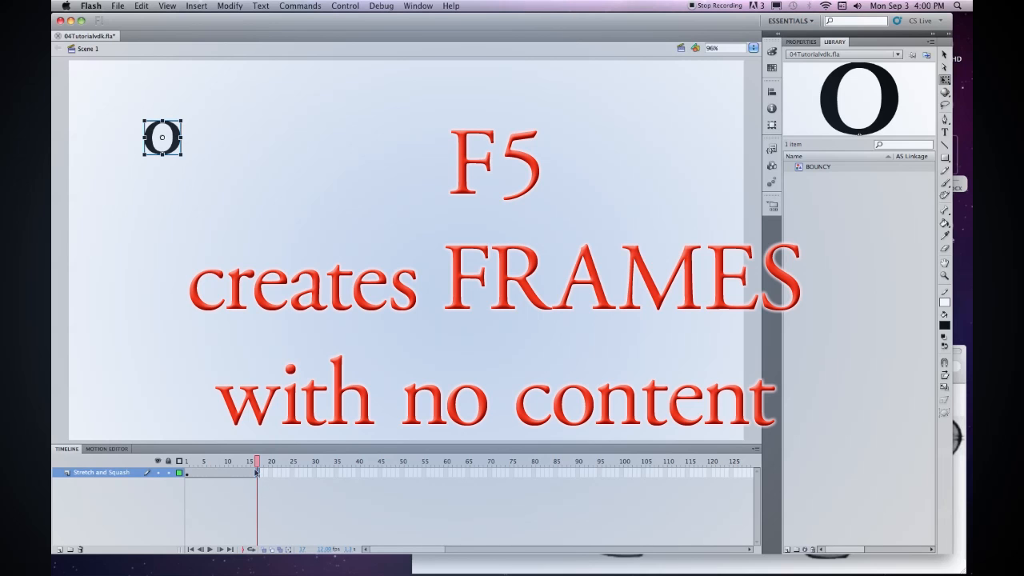
key("v")
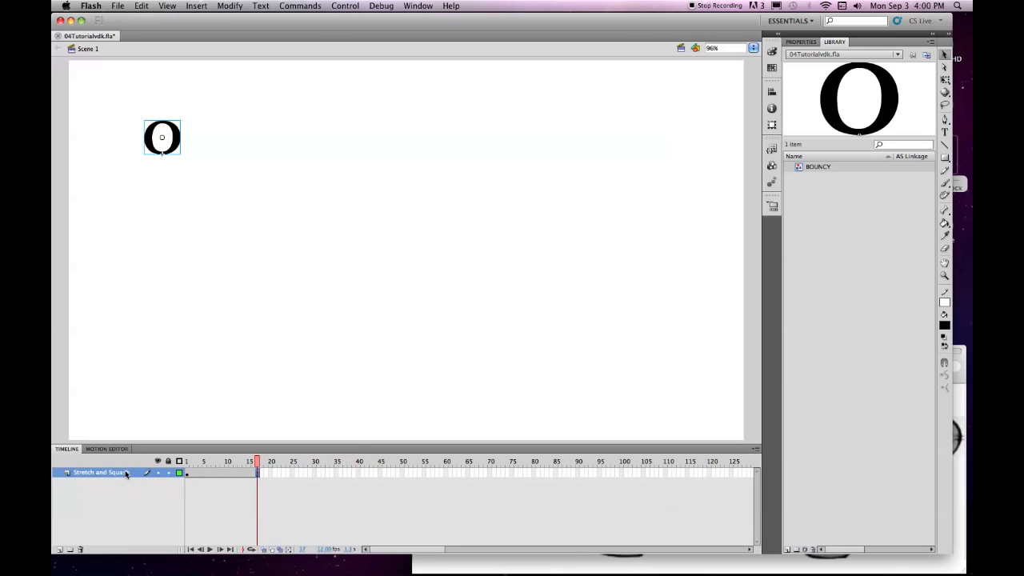
right_click(258, 473)
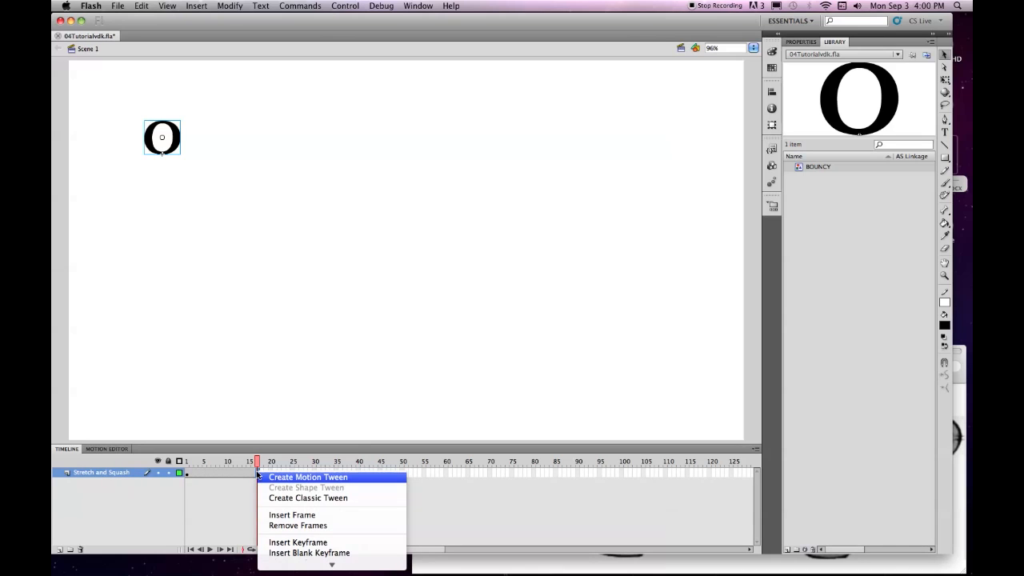
left_click(303, 480)
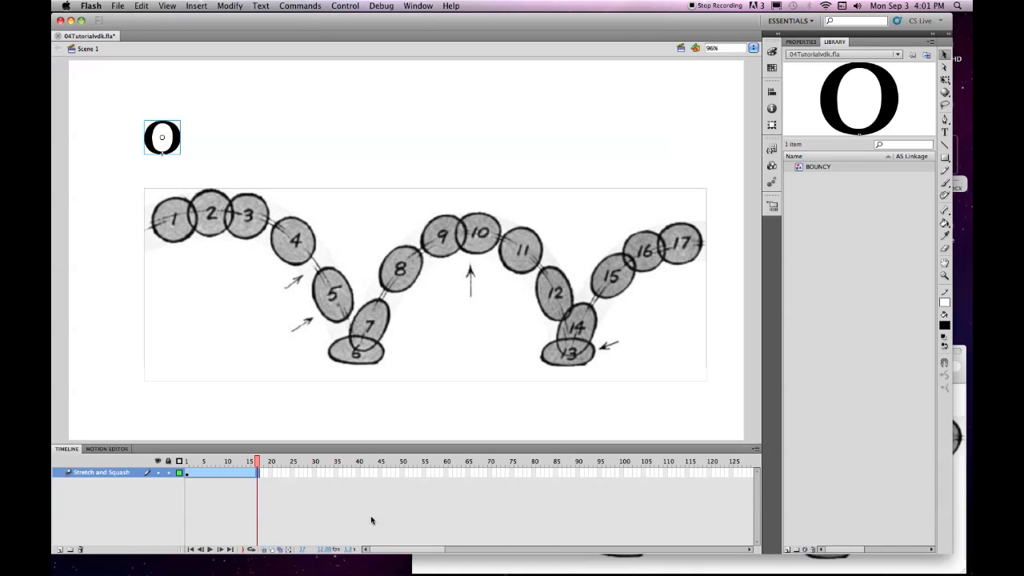
At frame 6, move the squashed O down to the stage's bottom edge, about a third of the way across.
left_click(209, 474)
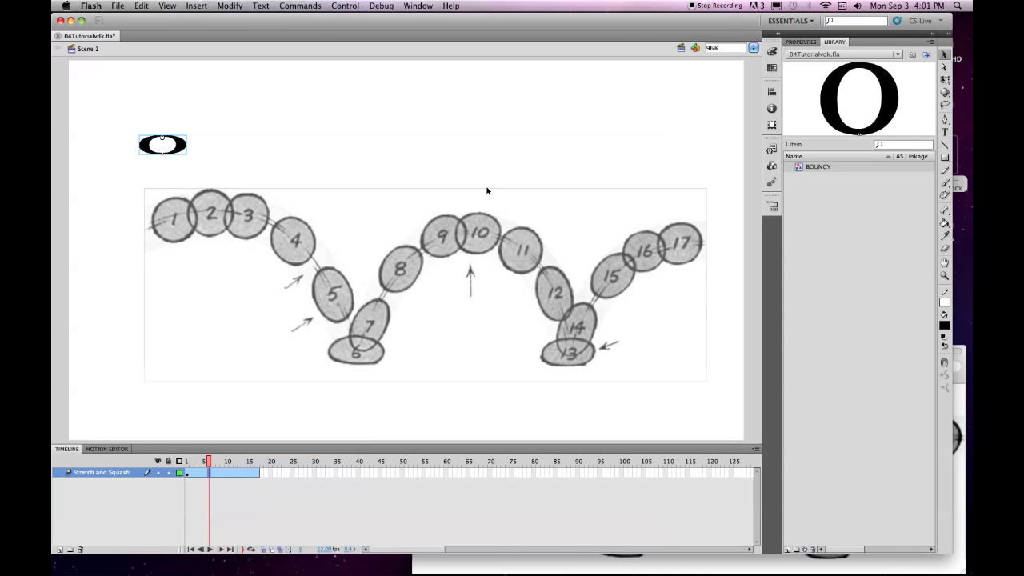
left_click(945, 54)
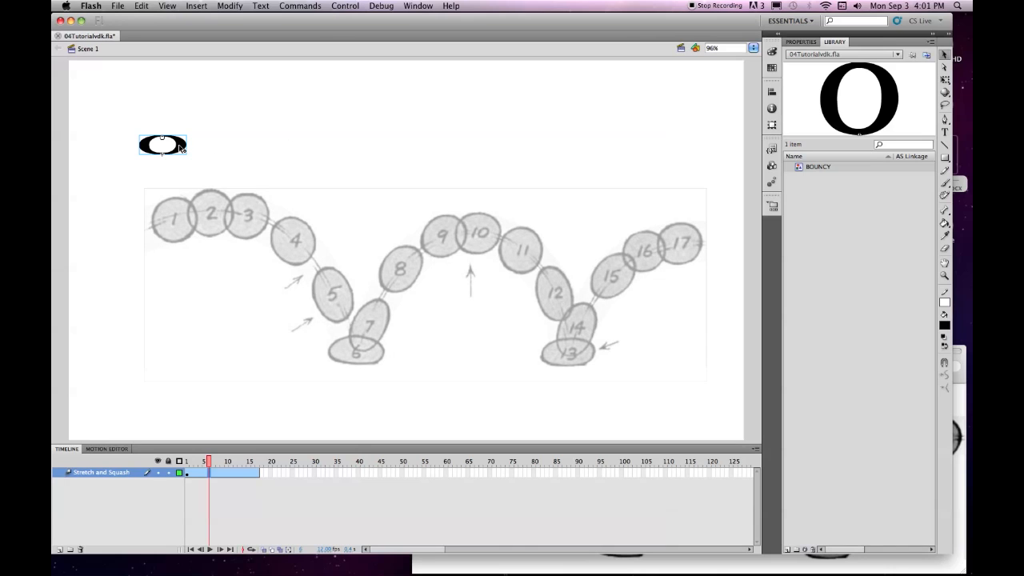
mouse_move(180, 148)
left_mouse_down()
mouse_move(304, 394)
mouse_move(304, 433)
left_mouse_up()
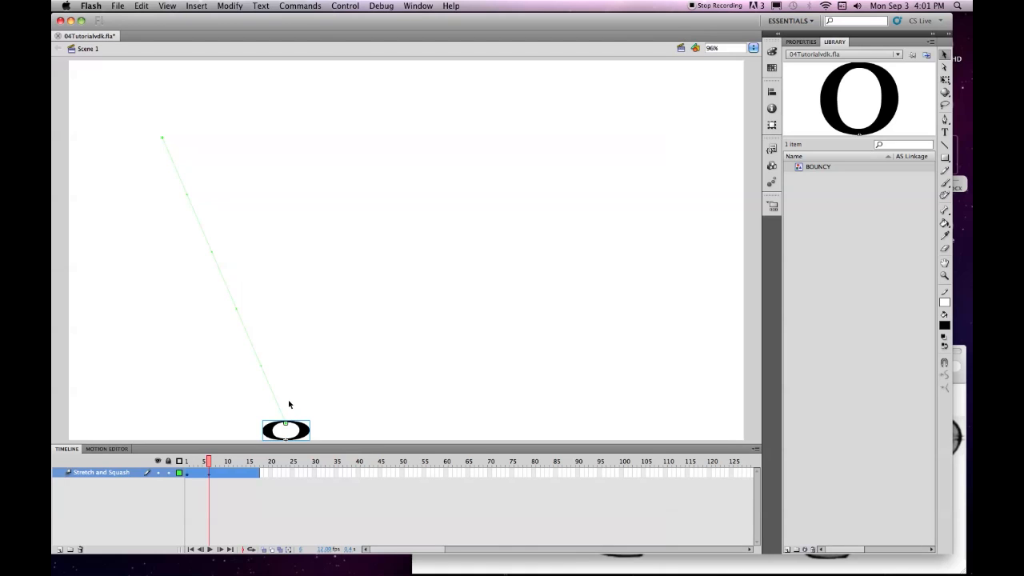
Raise the O to the stage's upper middle at frame 10 and lower it to the bottom edge, farther right, at frame 13.
left_click(228, 473)
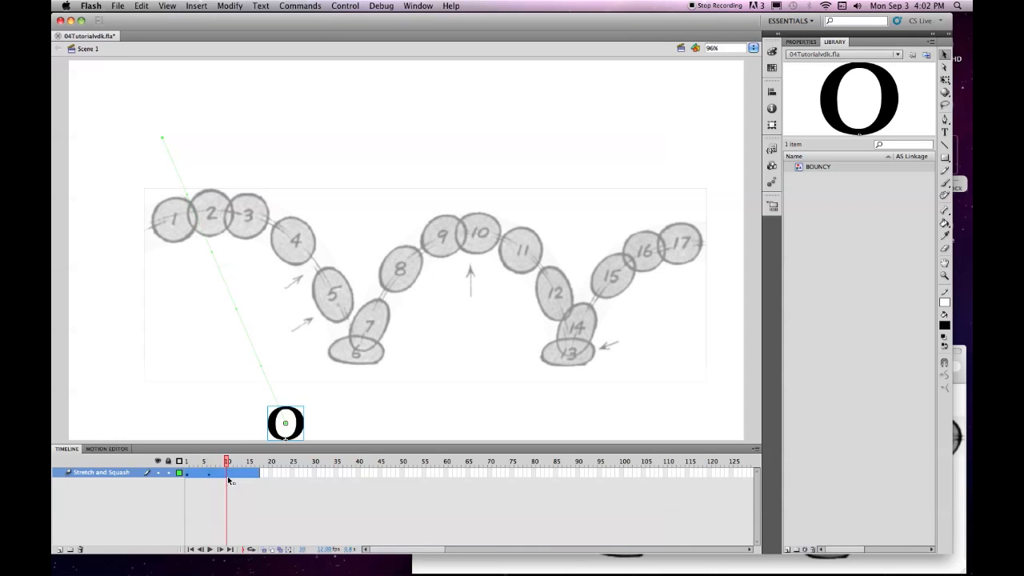
left_click_drag(302, 427, 413, 179)
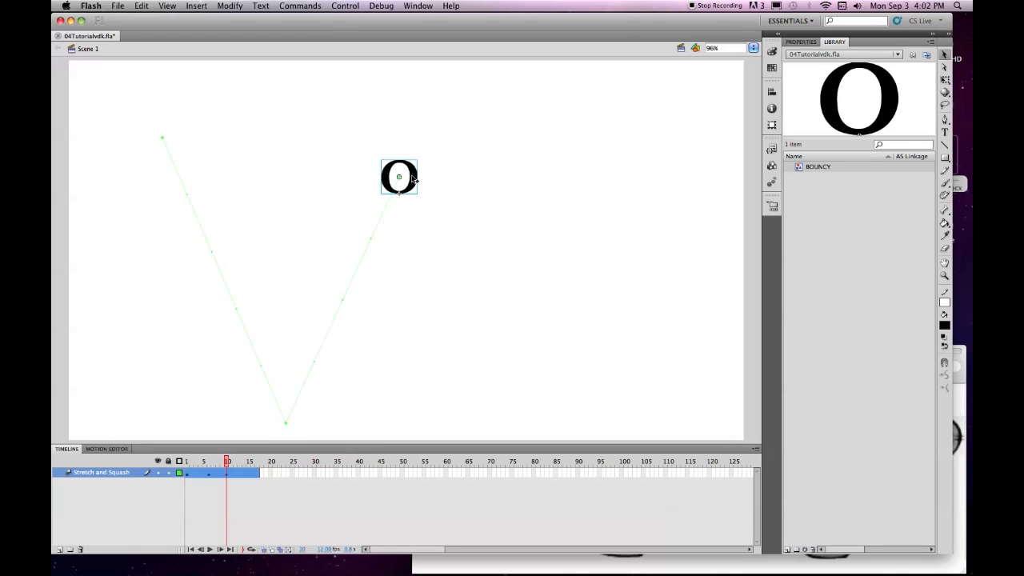
left_click(243, 475)
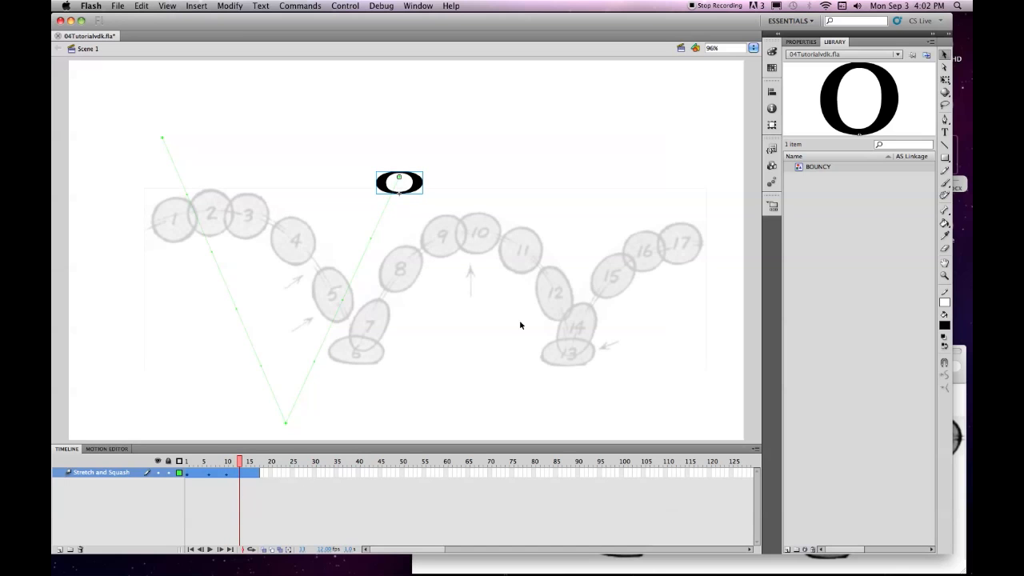
mouse_move(421, 190)
left_mouse_down()
mouse_move(512, 330)
mouse_move(535, 429)
left_mouse_up()
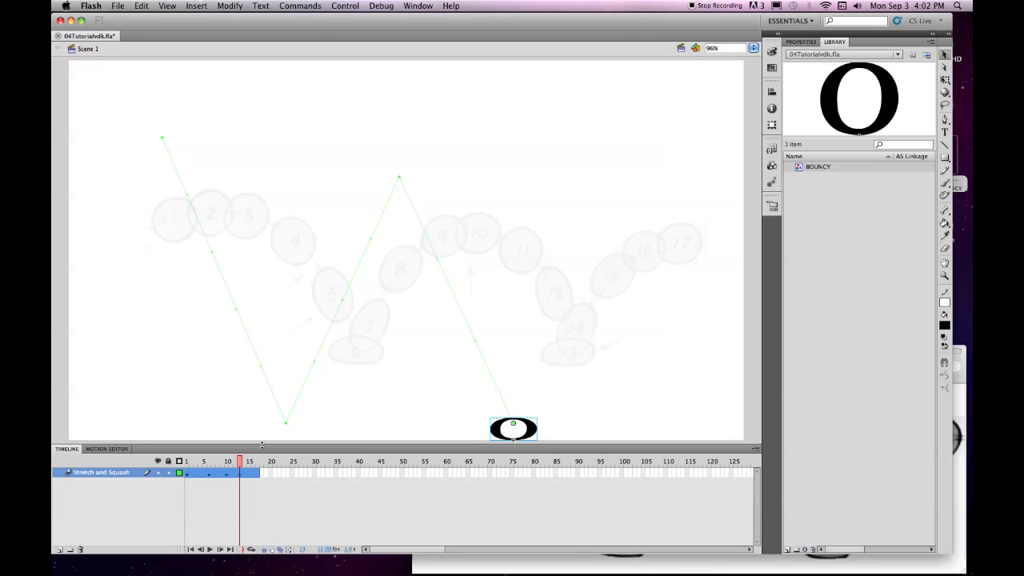
At frame 17, place the O against the stage's right edge, slightly lower than the frame 10 peak, and preview the animation.
left_click(257, 473)
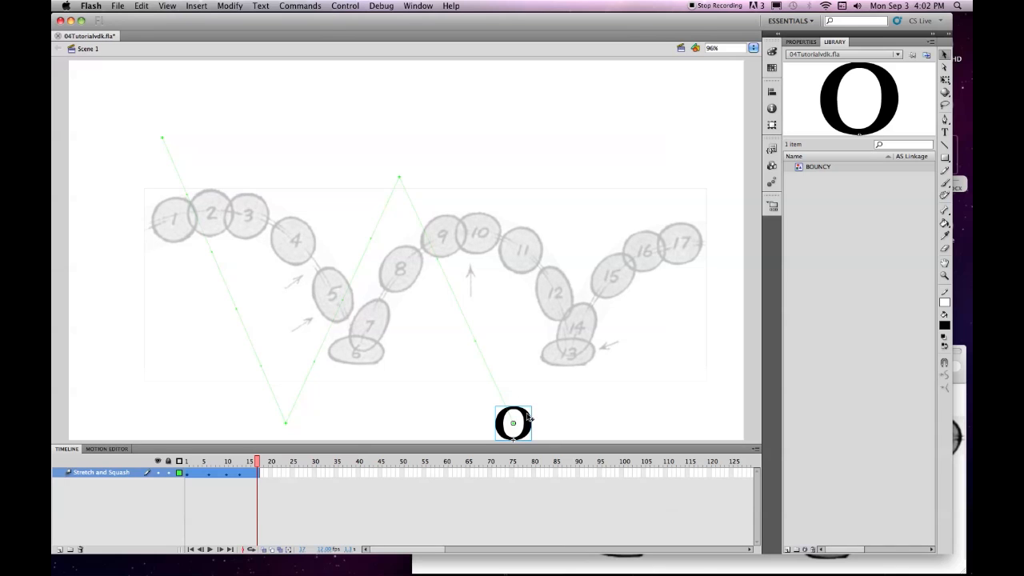
mouse_move(529, 418)
left_mouse_down()
mouse_move(657, 243)
mouse_move(707, 204)
mouse_move(740, 205)
left_mouse_up()
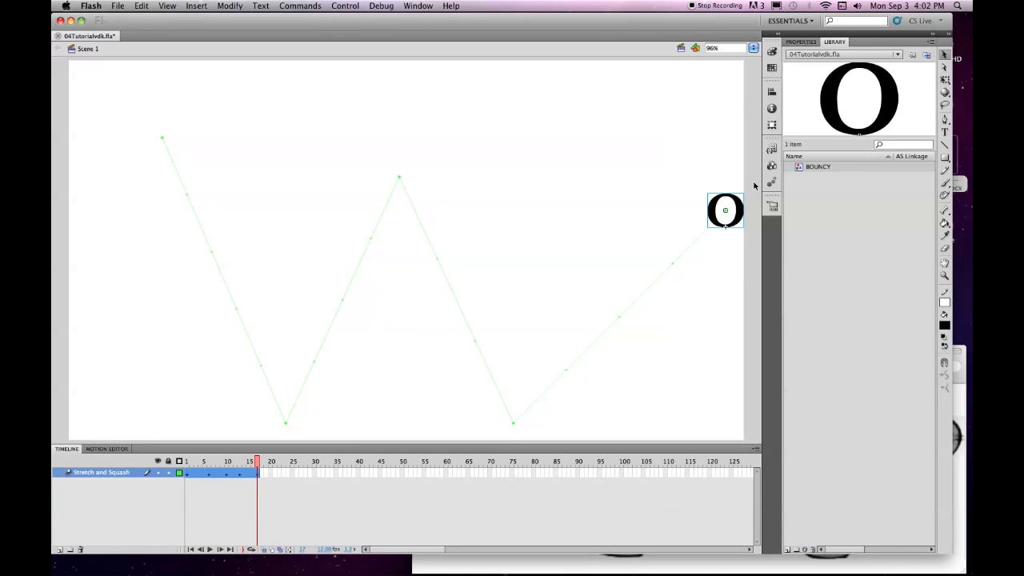
left_click_drag(741, 212, 741, 230)
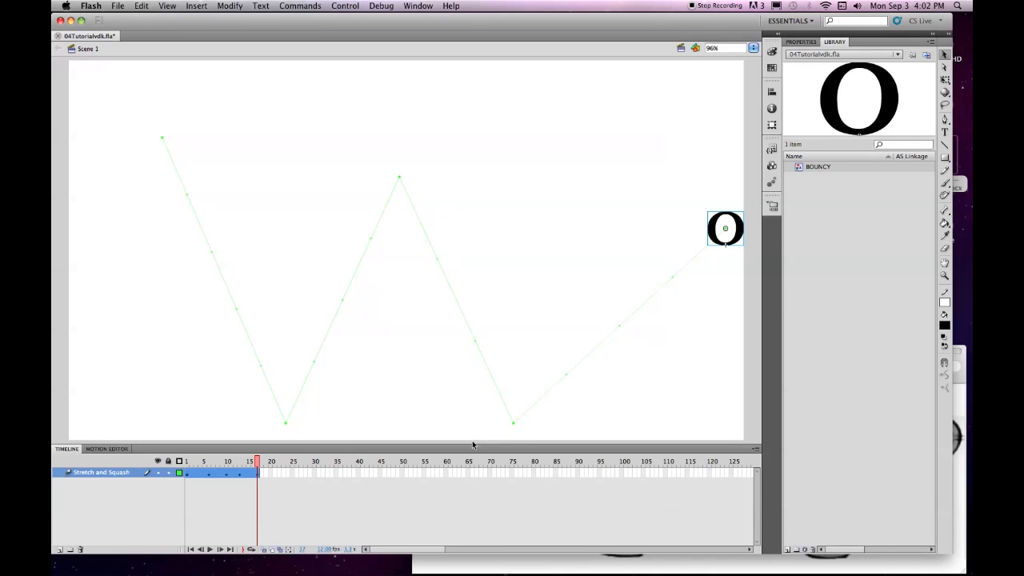
key("Return")
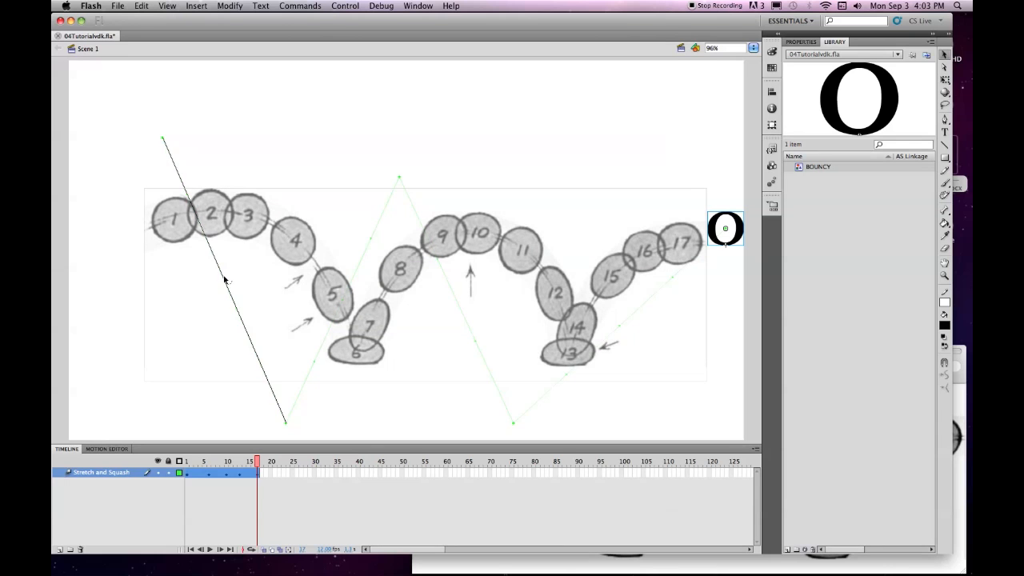
Bend all four straight motion path segments outward into bounce arcs and save the file.
left_click_drag(220, 268, 253, 254)
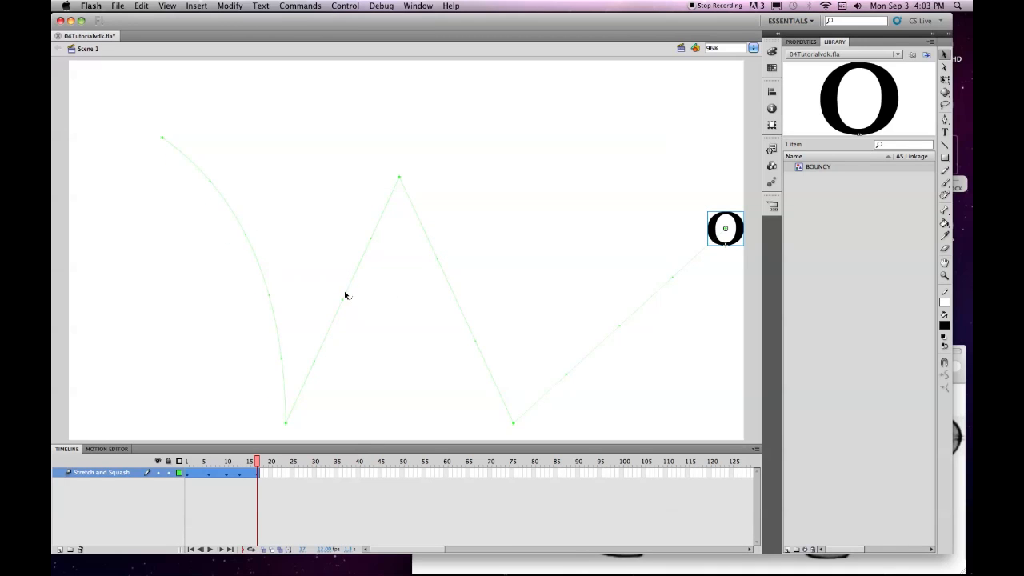
left_click_drag(346, 296, 320, 248)
left_click_drag(453, 289, 480, 233)
left_click_drag(608, 340, 592, 295)
key("super+s")
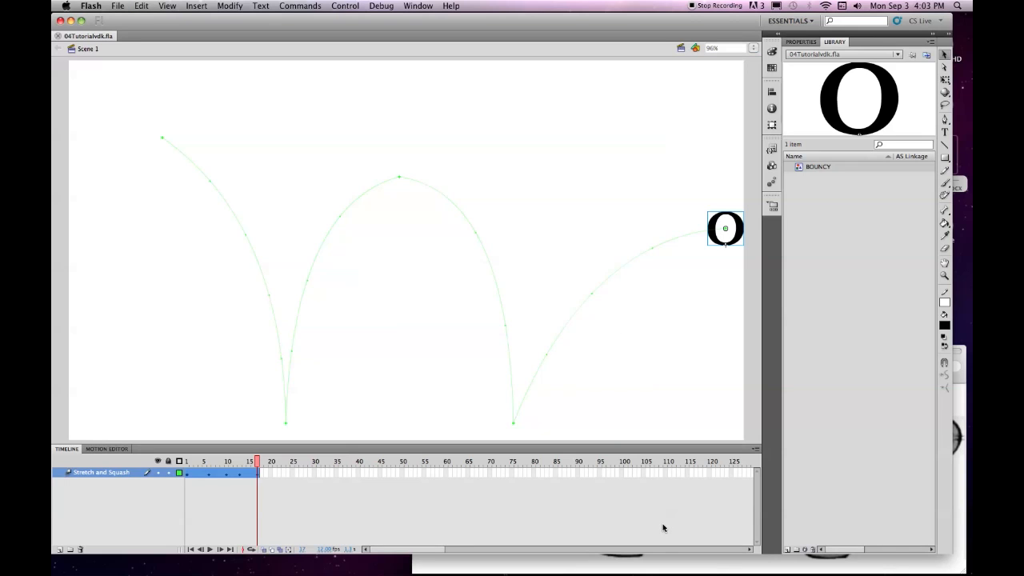
Play the bounce animation on the timeline and test the movie.
key("Return")
key("Return")
key("Return")
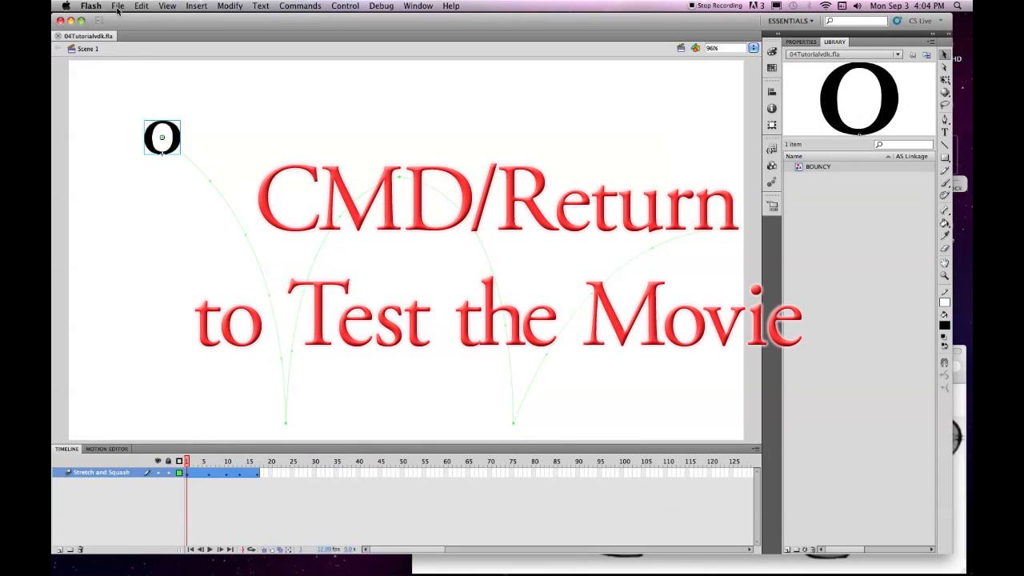
key("super+Return")
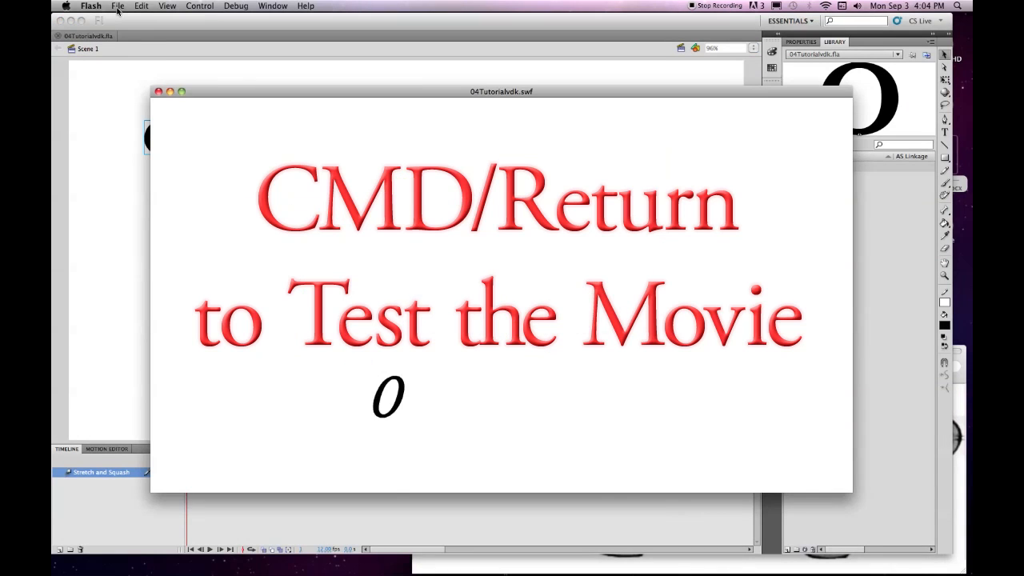